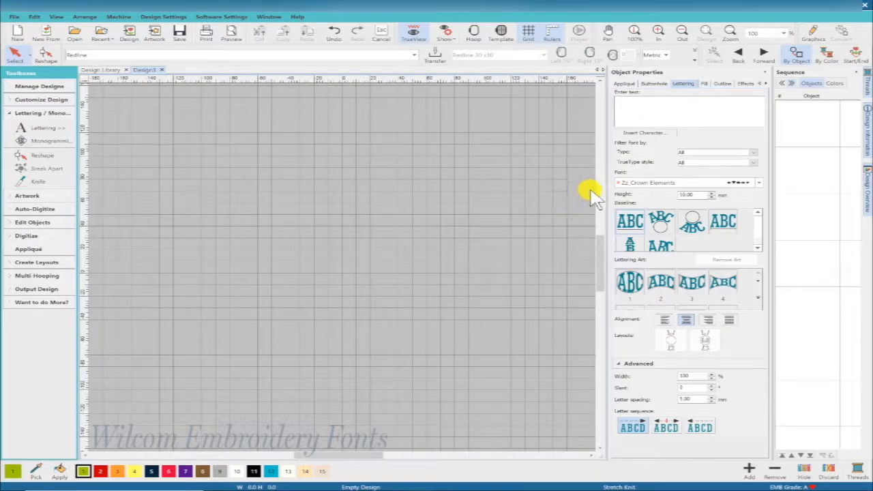
Browse the embroidery font list through to the Zz_ element fonts.
{"action": "left_click", "coordinate": [644, 184]}
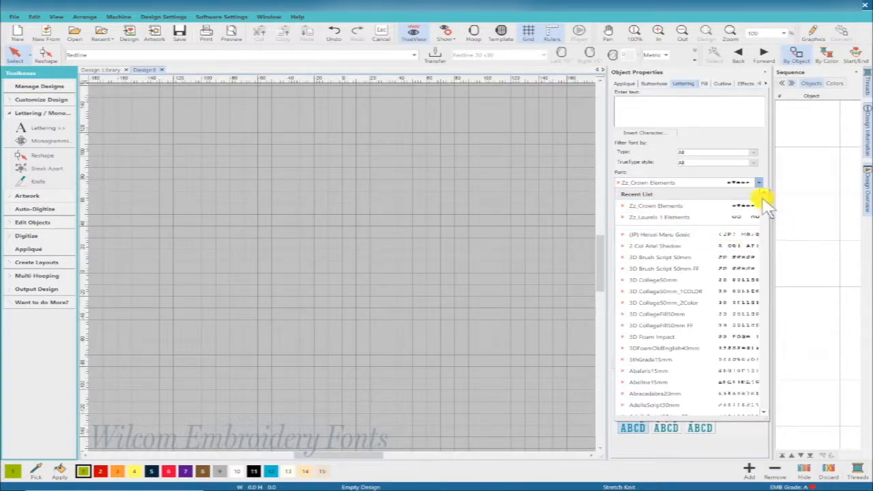
{"action": "scroll", "coordinate": [765, 208], "scroll_direction": "down", "scroll_amount": 10}
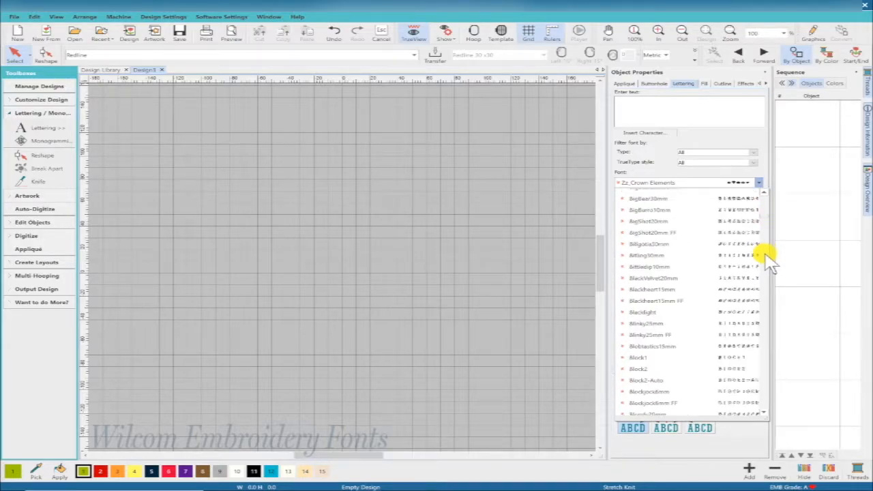
{"action": "scroll", "coordinate": [765, 266], "scroll_direction": "down", "scroll_amount": 15}
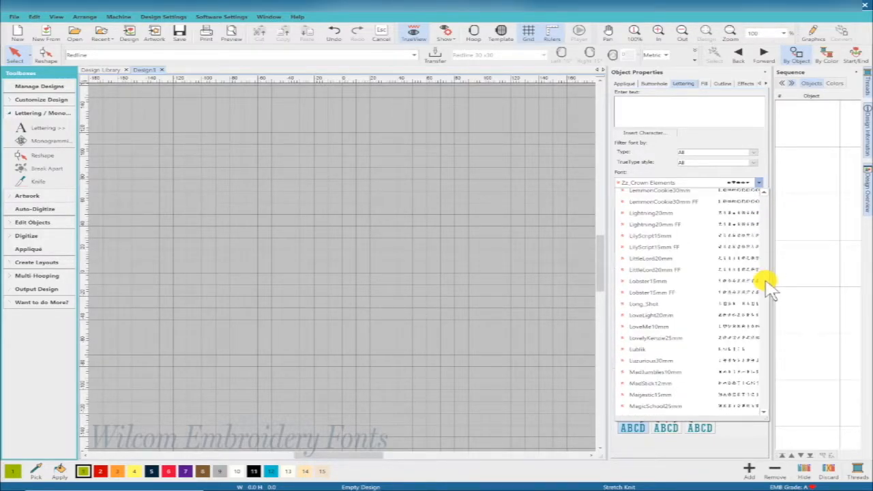
{"action": "scroll", "coordinate": [764, 288], "scroll_direction": "down", "scroll_amount": 10}
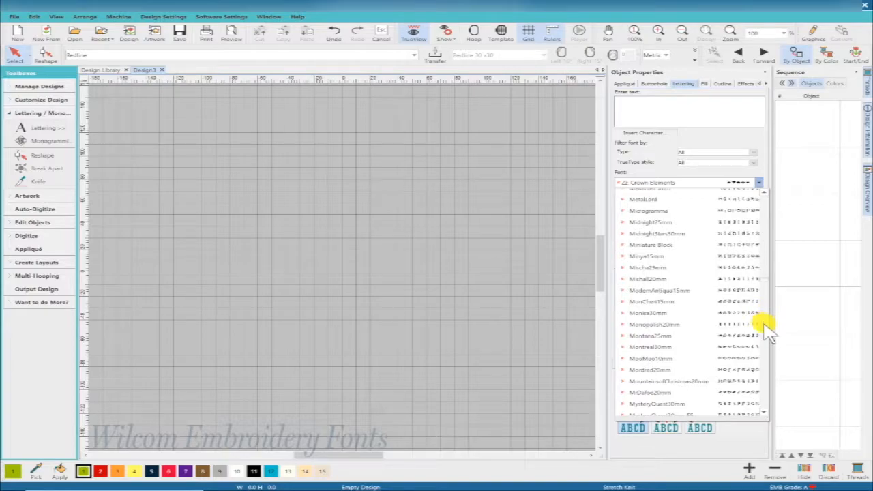
{"action": "scroll", "coordinate": [767, 337], "scroll_direction": "down", "scroll_amount": 20}
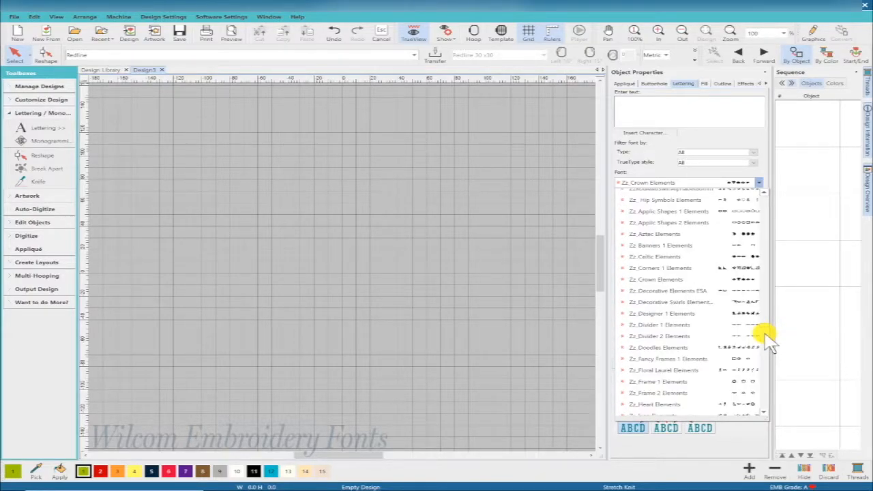
{"action": "scroll", "coordinate": [767, 330], "scroll_direction": "up", "scroll_amount": 8}
{"action": "scroll", "coordinate": [771, 330], "scroll_direction": "up", "scroll_amount": 12}
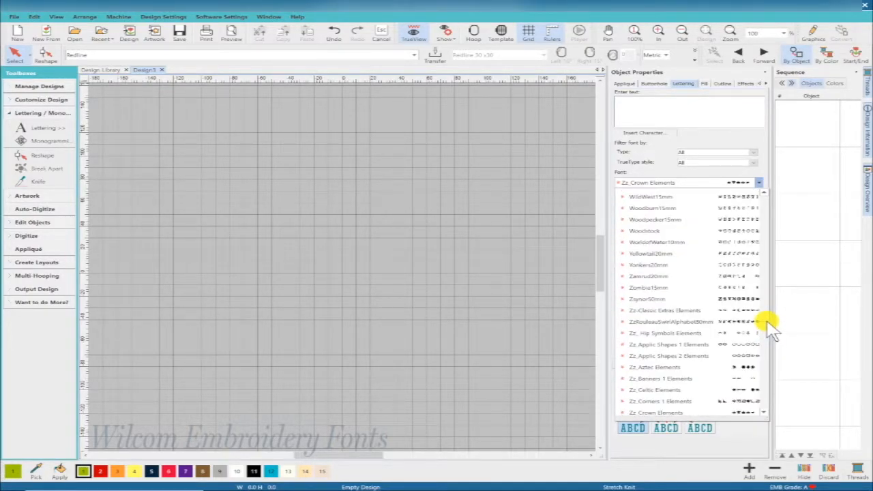
{"action": "scroll", "coordinate": [771, 331], "scroll_direction": "down", "scroll_amount": 4}
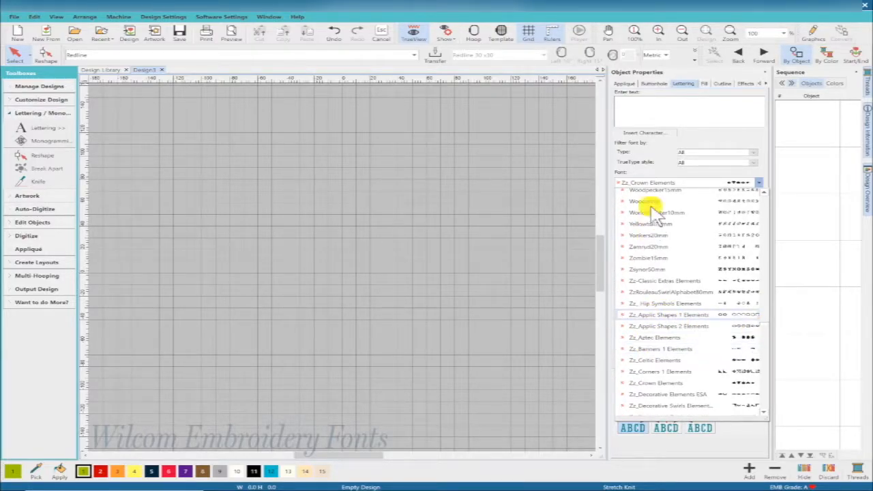
Insert crown character O from the Zz_Crown Elements font and enlarge it proportionally to about 146 by 115 mm.
{"action": "left_click", "coordinate": [638, 134]}
{"action": "left_click", "coordinate": [637, 135]}
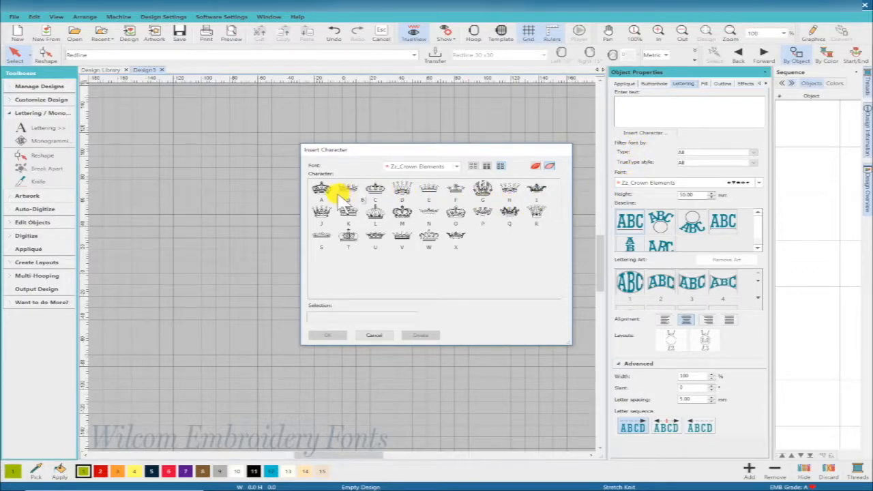
{"action": "left_click", "coordinate": [455, 215]}
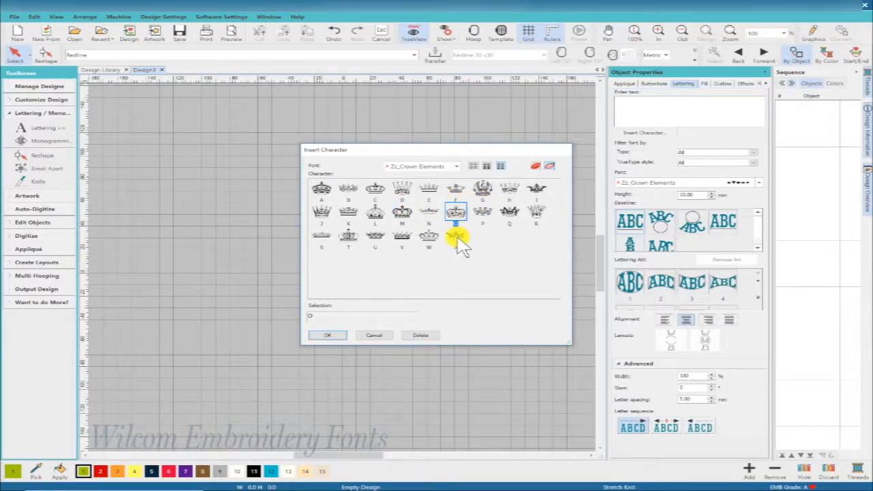
{"action": "left_click", "coordinate": [329, 335]}
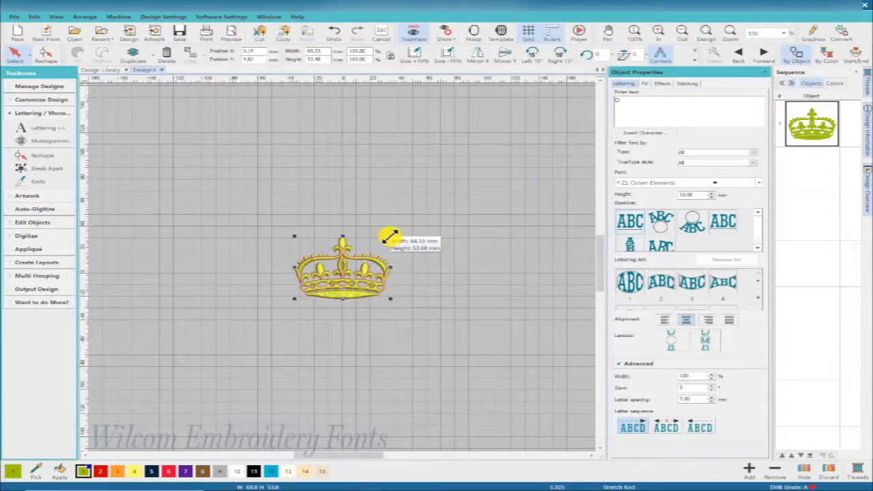
{"action": "left_click_drag", "start_coordinate": [389, 235], "coordinate": [530, 164]}
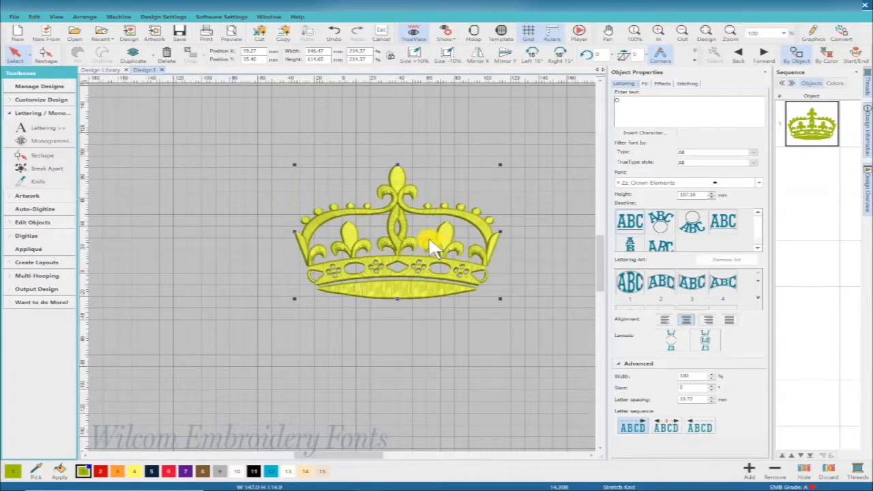
{"action": "key", "text": "Delete"}
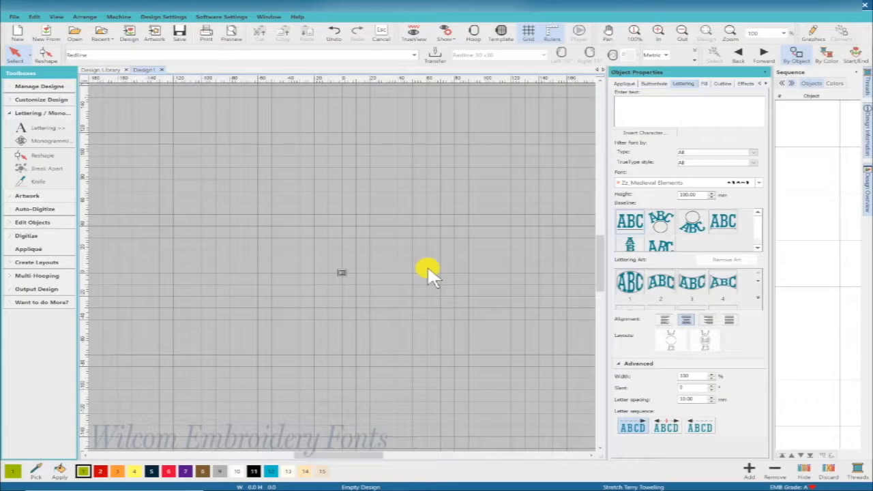
Insert the unicorn head, character S of the Zz_Medieval Elements font, into the design.
{"action": "left_click", "coordinate": [634, 133]}
{"action": "left_click", "coordinate": [321, 239]}
{"action": "left_click", "coordinate": [327, 336]}
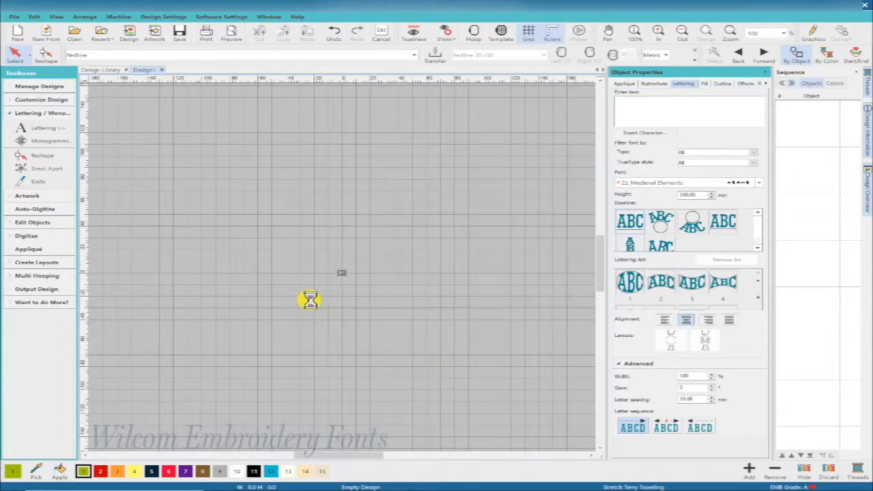
{"action": "left_click", "coordinate": [221, 321]}
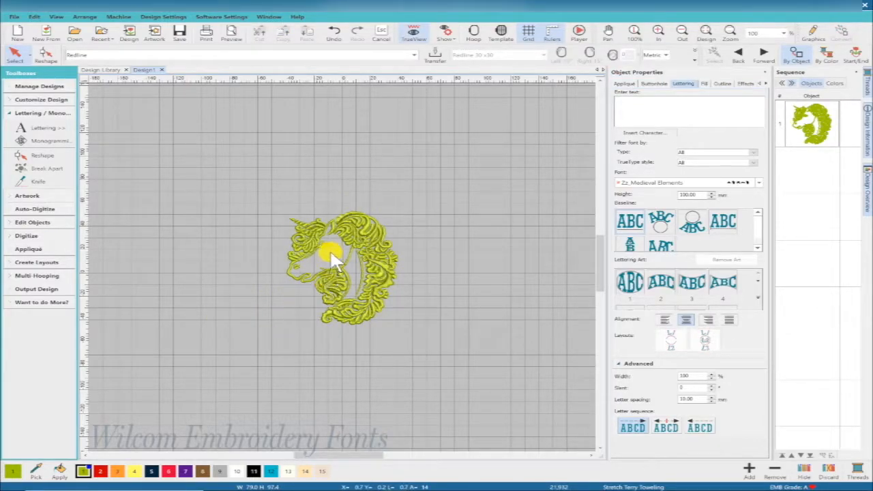
Set the unicorn's height to 200 mm with its proportions kept, and deselect it.
{"action": "left_click", "coordinate": [373, 268]}
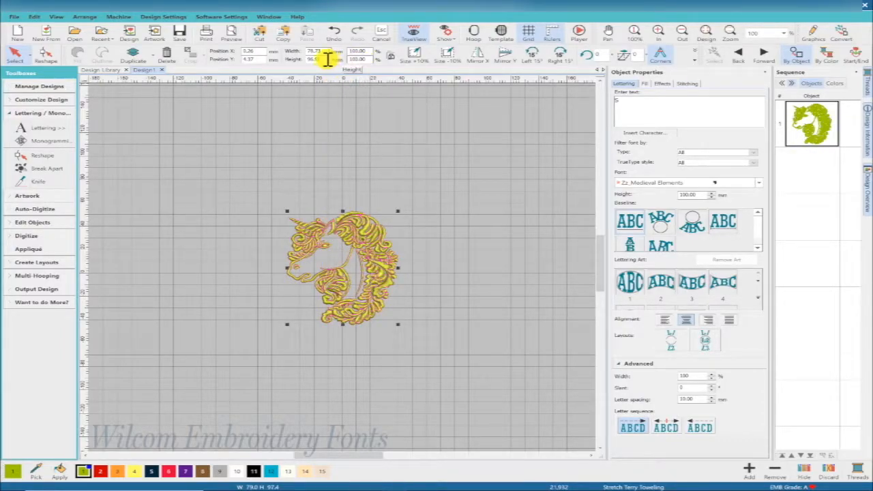
{"action": "left_click", "coordinate": [325, 60]}
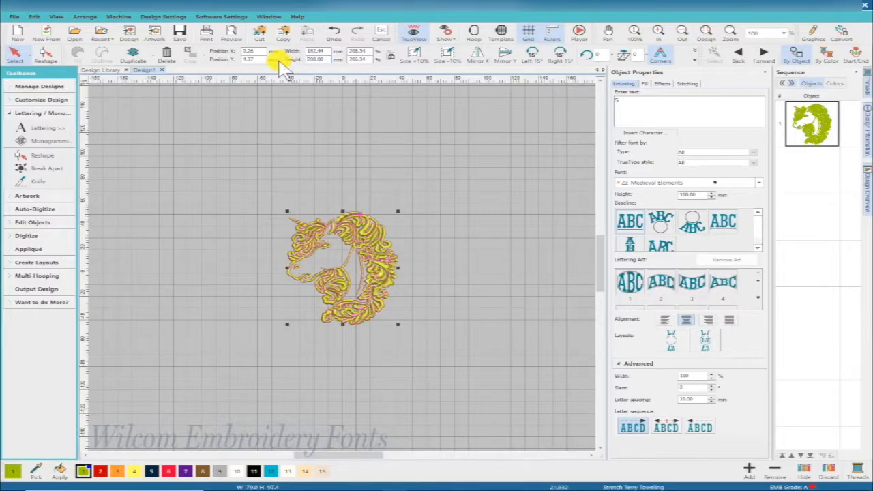
{"action": "key", "text": "Return"}
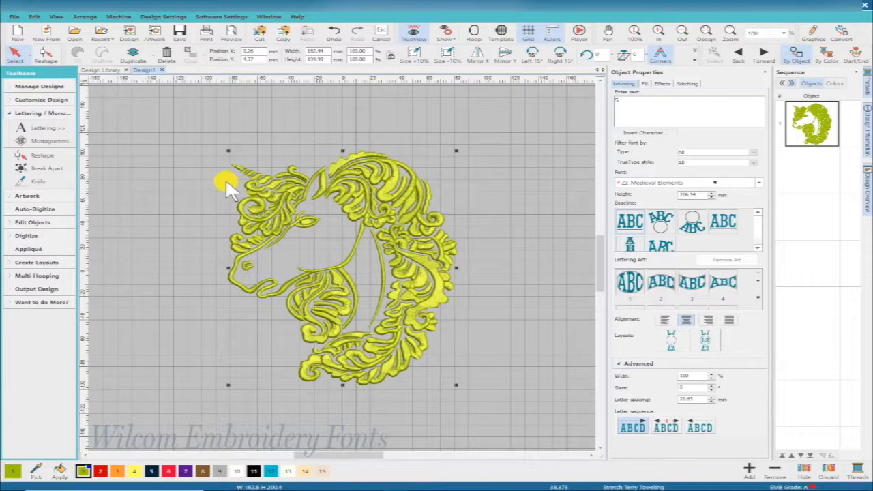
{"action": "left_click", "coordinate": [504, 340]}
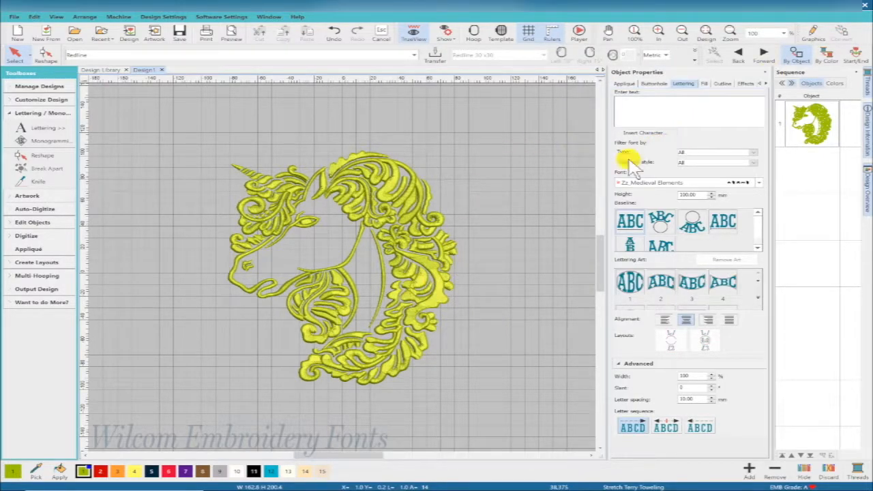
Break the unicorn lettering object apart into its individual stitch objects.
{"action": "left_click", "coordinate": [810, 121]}
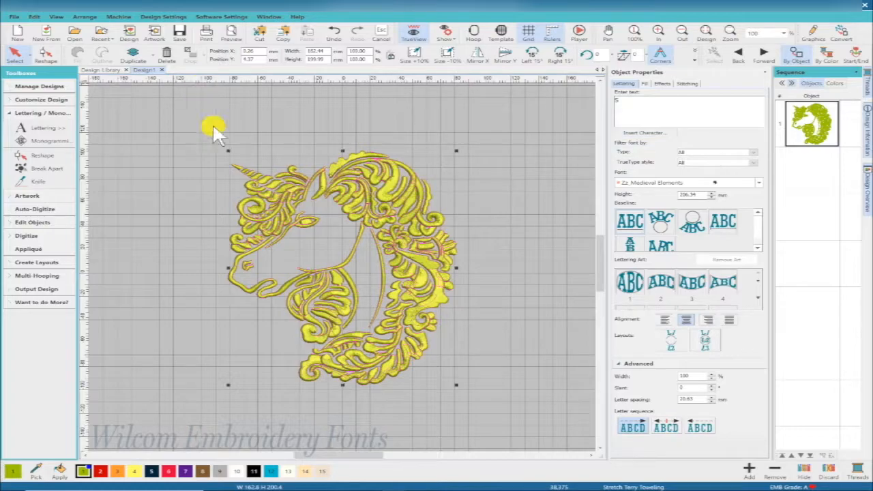
{"action": "left_click", "coordinate": [34, 16]}
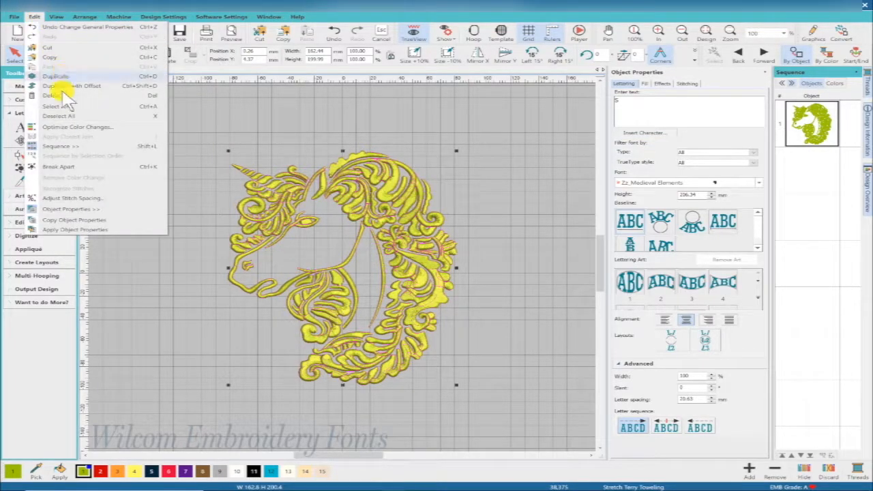
{"action": "left_click", "coordinate": [73, 167]}
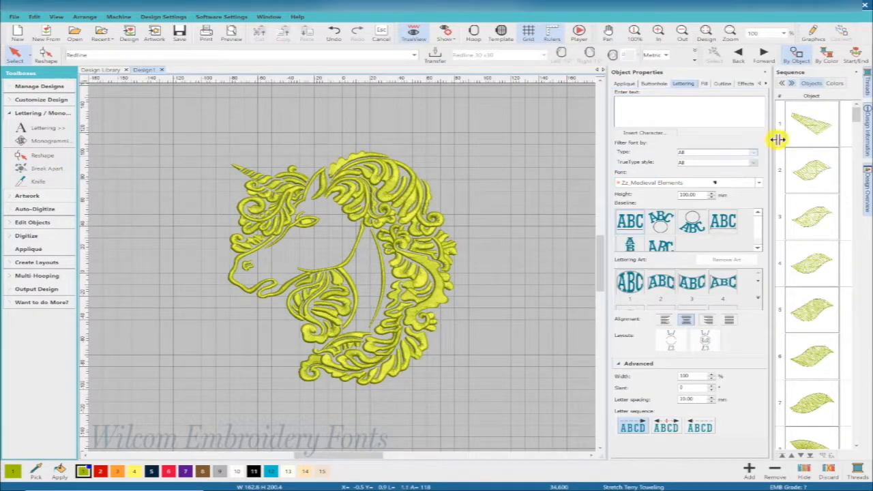
{"action": "mouse_move", "coordinate": [856, 116]}
{"action": "left_mouse_down"}
{"action": "mouse_move", "coordinate": [859, 181]}
{"action": "mouse_move", "coordinate": [860, 116]}
{"action": "left_mouse_up"}
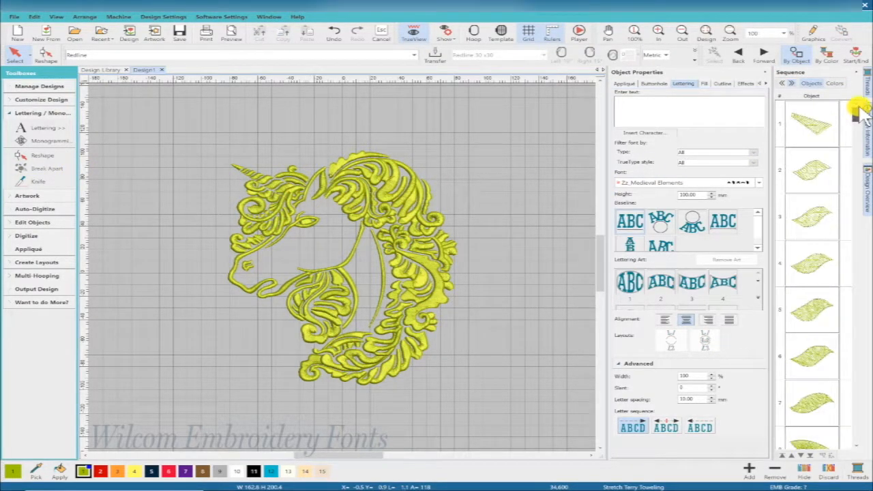
Turn on Auto split in the satin fill settings for all objects of the unicorn, and deselect them.
{"action": "left_click", "coordinate": [30, 53]}
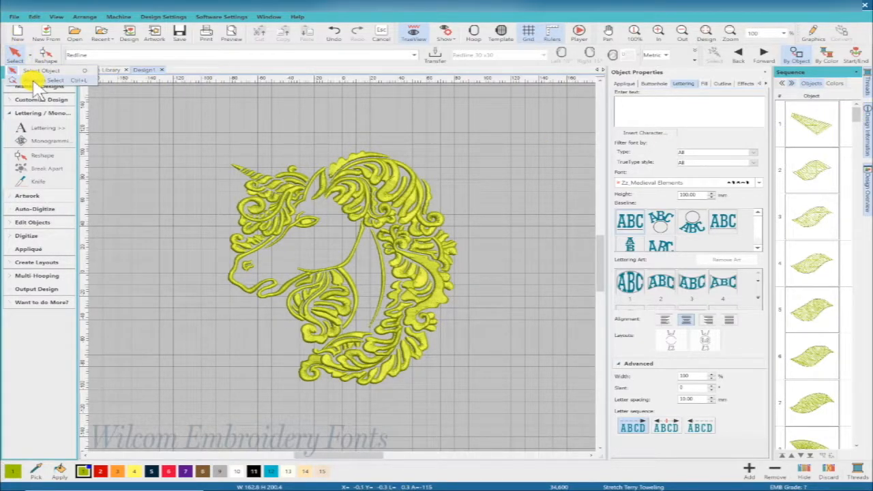
{"action": "left_click", "coordinate": [37, 80]}
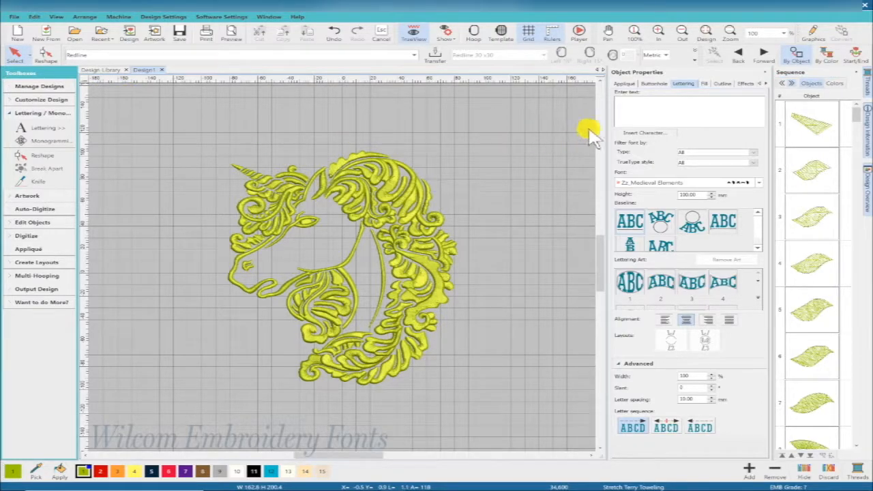
{"action": "key", "text": "ctrl+a"}
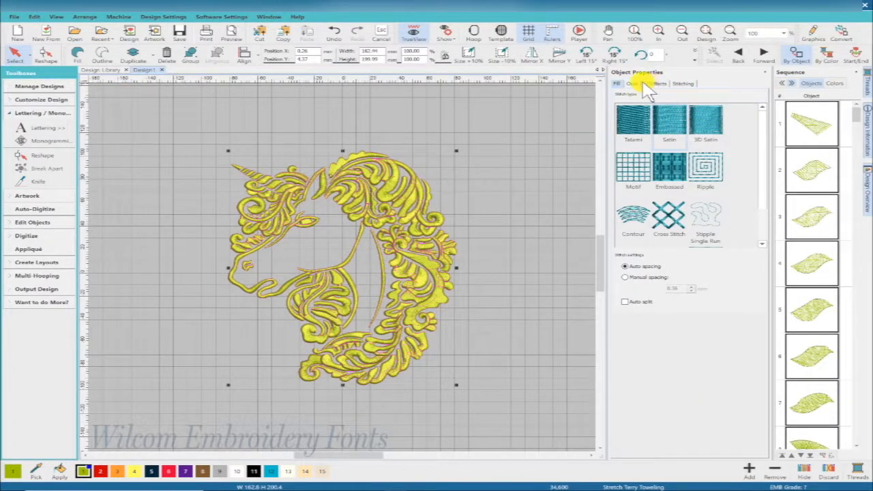
{"action": "left_click", "coordinate": [625, 301]}
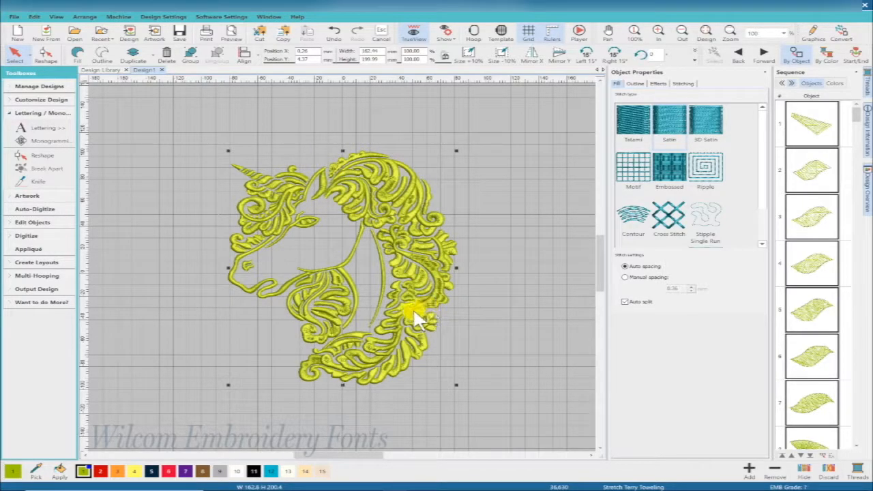
{"action": "left_click", "coordinate": [529, 258]}
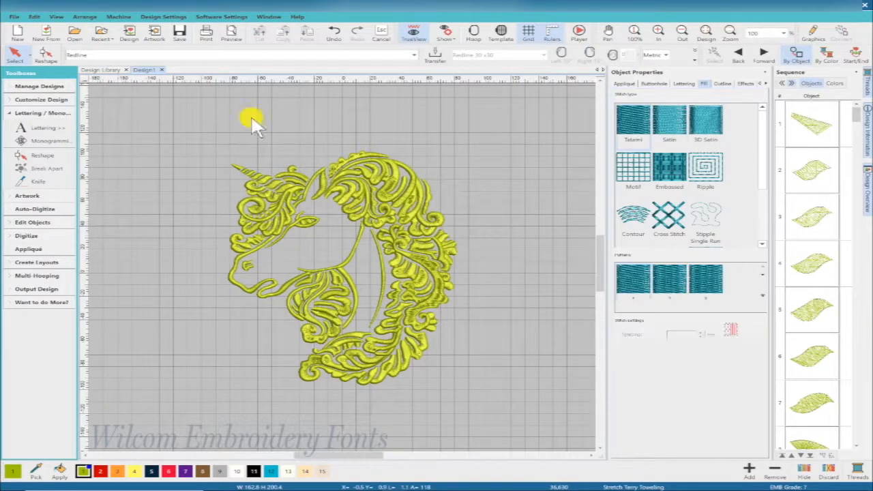
Select the unicorn's mane and the tuft below its jaw with a Polygon Select outline, and turn off TrueView.
{"action": "left_click", "coordinate": [29, 55]}
{"action": "left_click", "coordinate": [38, 81]}
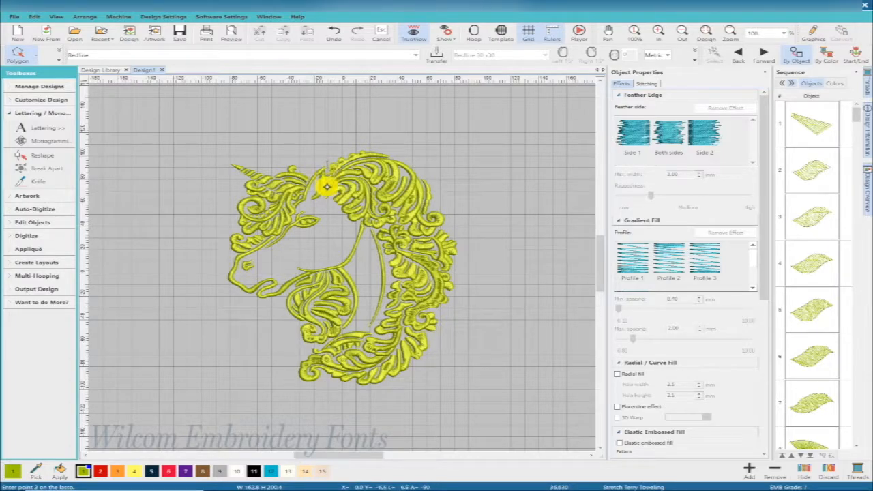
{"action": "left_click", "coordinate": [318, 197]}
{"action": "left_click", "coordinate": [346, 220]}
{"action": "left_click", "coordinate": [360, 219]}
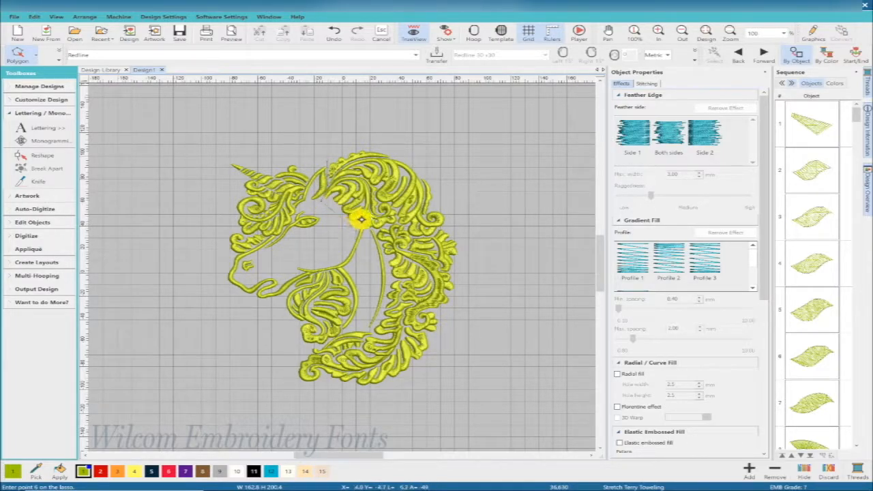
{"action": "left_click", "coordinate": [369, 230]}
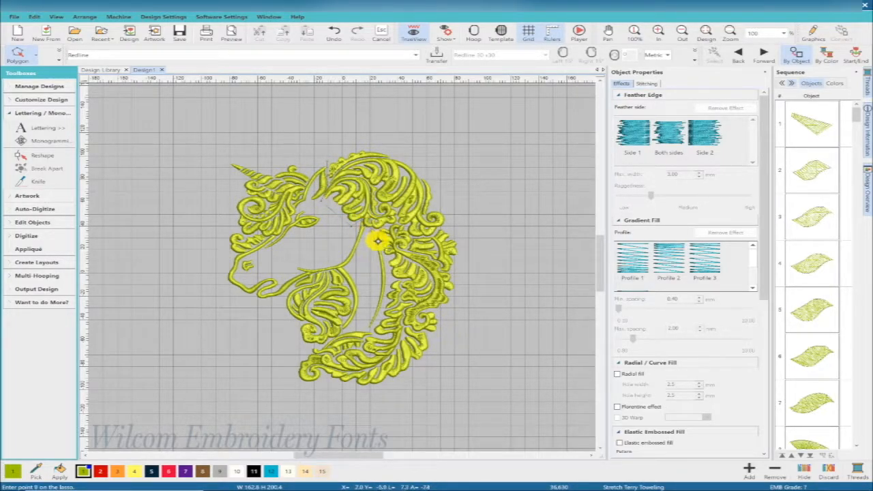
{"action": "left_click", "coordinate": [388, 263]}
{"action": "left_click", "coordinate": [388, 288]}
{"action": "left_click", "coordinate": [381, 315]}
{"action": "left_click", "coordinate": [369, 329]}
{"action": "left_click", "coordinate": [342, 331]}
{"action": "left_click", "coordinate": [341, 317]}
{"action": "left_click", "coordinate": [351, 307]}
{"action": "left_click", "coordinate": [351, 289]}
{"action": "left_click", "coordinate": [341, 277]}
{"action": "left_click", "coordinate": [337, 267]}
{"action": "left_click", "coordinate": [317, 272]}
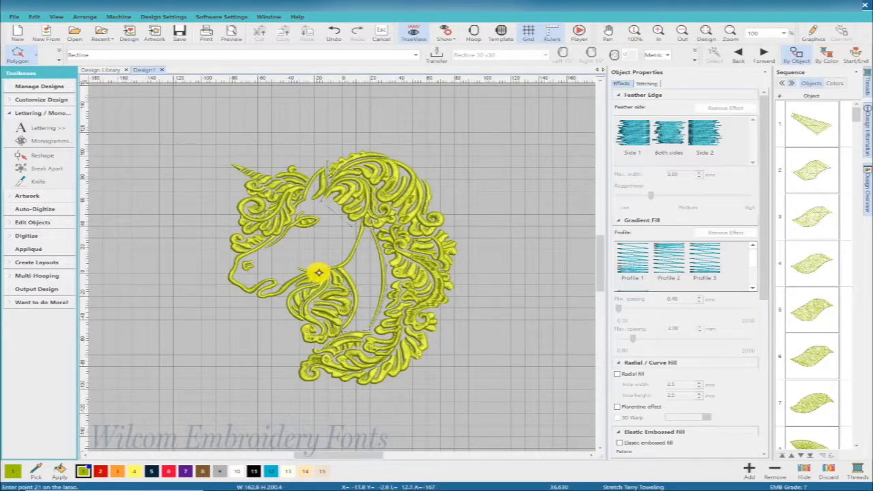
{"action": "left_click", "coordinate": [303, 276]}
{"action": "left_click", "coordinate": [290, 286]}
{"action": "left_click", "coordinate": [282, 294]}
{"action": "left_click", "coordinate": [279, 326]}
{"action": "left_click", "coordinate": [283, 381]}
{"action": "left_click", "coordinate": [308, 391]}
{"action": "left_click", "coordinate": [335, 395]}
{"action": "left_click", "coordinate": [408, 387]}
{"action": "left_click", "coordinate": [457, 298]}
{"action": "left_click", "coordinate": [467, 271]}
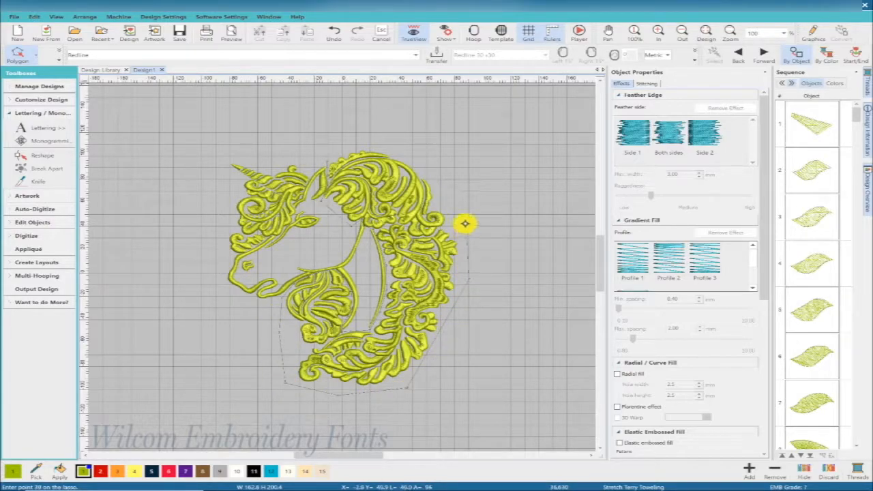
{"action": "left_click", "coordinate": [435, 170]}
{"action": "left_click", "coordinate": [388, 140]}
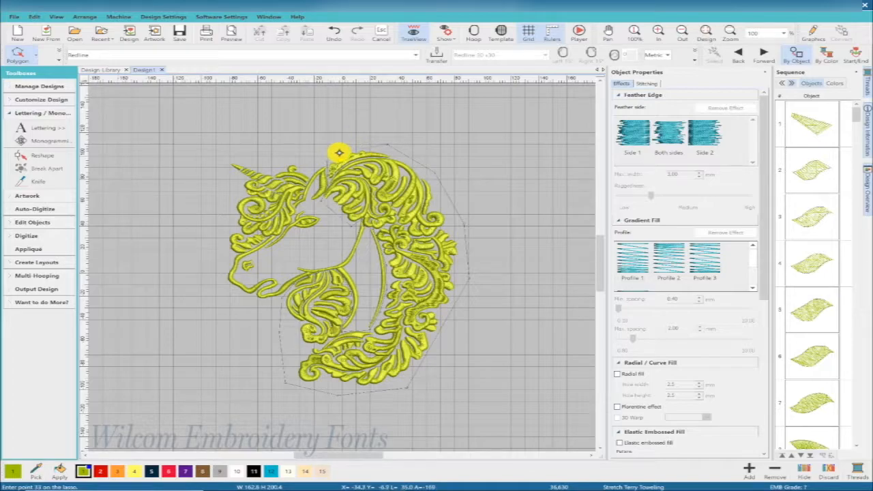
{"action": "left_click", "coordinate": [339, 152]}
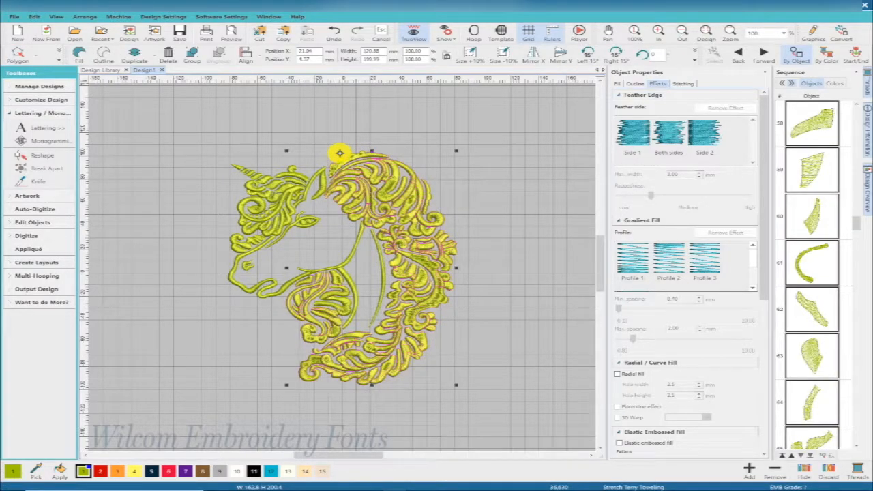
{"action": "key", "text": "t"}
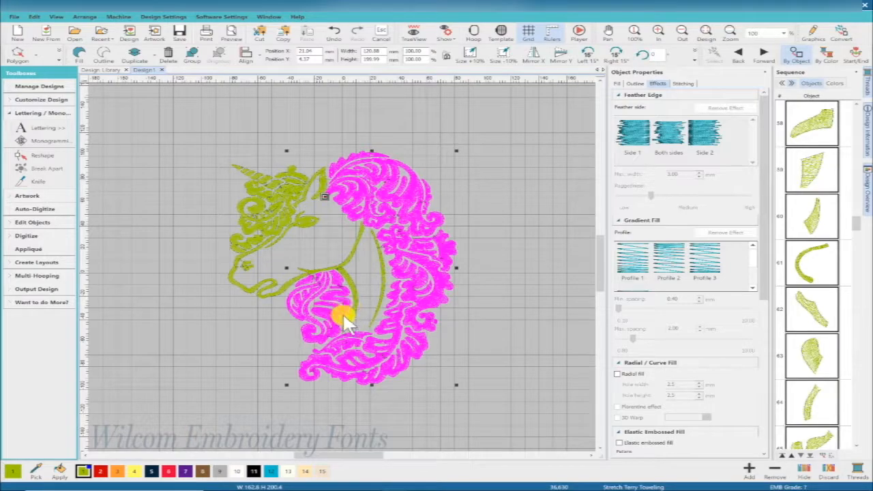
Recolour the selected mane and jaw tuft to orange colour 3, give them a Tatami fill with pattern 16, and preview them in TrueView.
{"action": "left_click", "coordinate": [122, 475]}
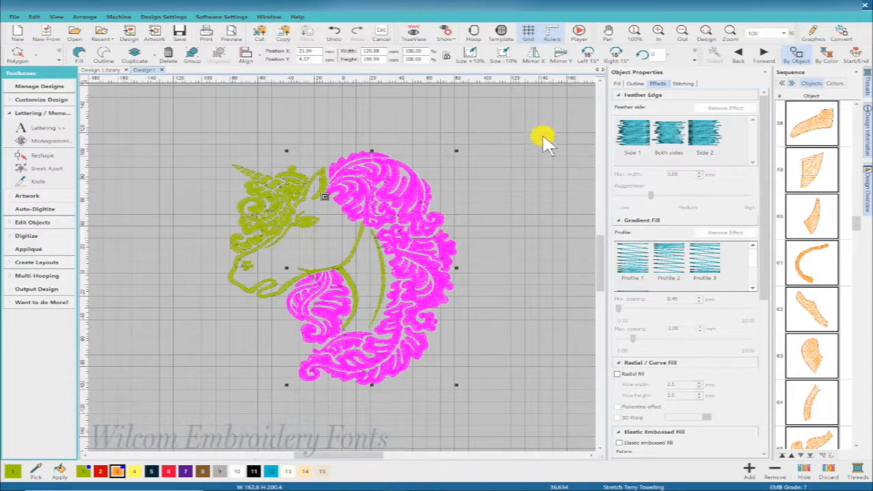
{"action": "left_click", "coordinate": [618, 83]}
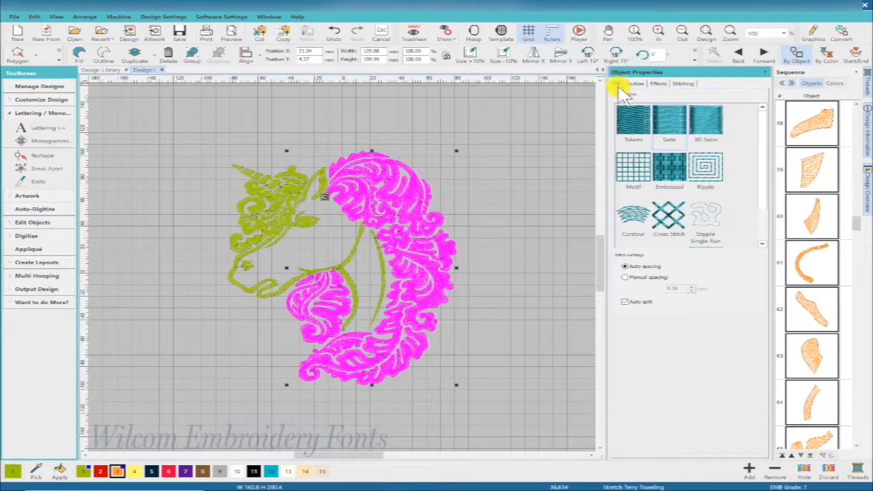
{"action": "left_click", "coordinate": [634, 133]}
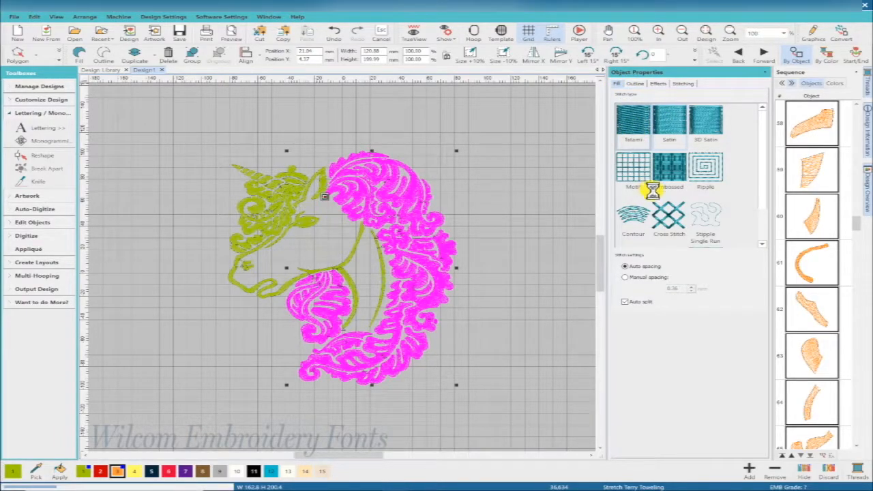
{"action": "left_click", "coordinate": [707, 283]}
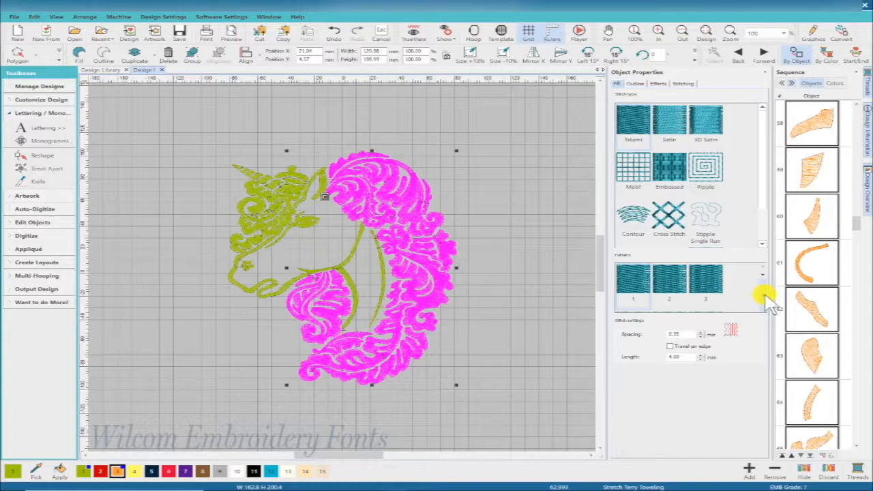
{"action": "left_click", "coordinate": [766, 298]}
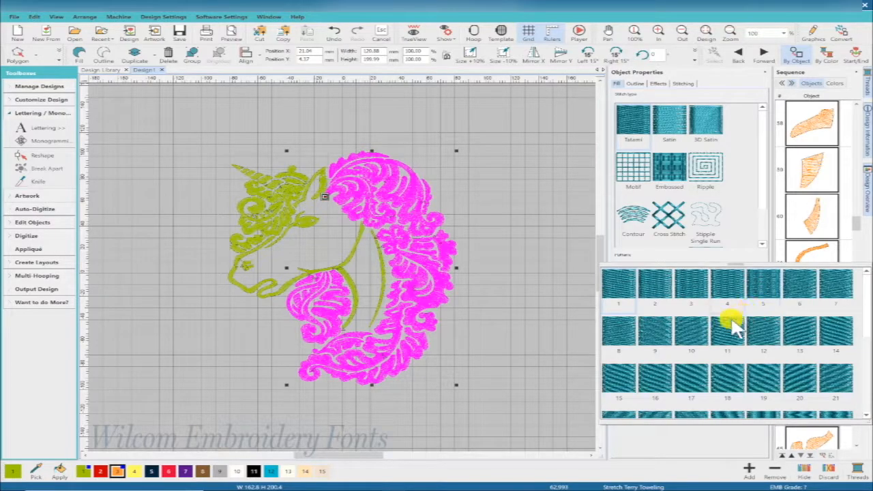
{"action": "left_click", "coordinate": [654, 380]}
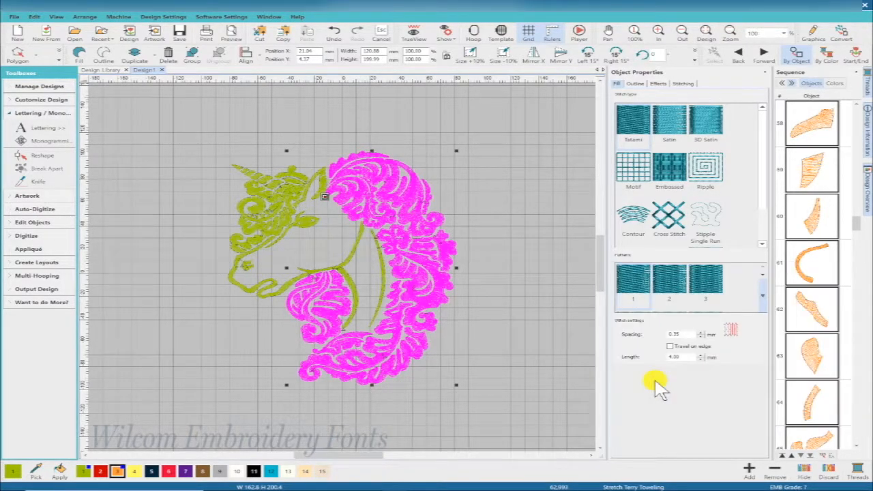
{"action": "left_click", "coordinate": [522, 256]}
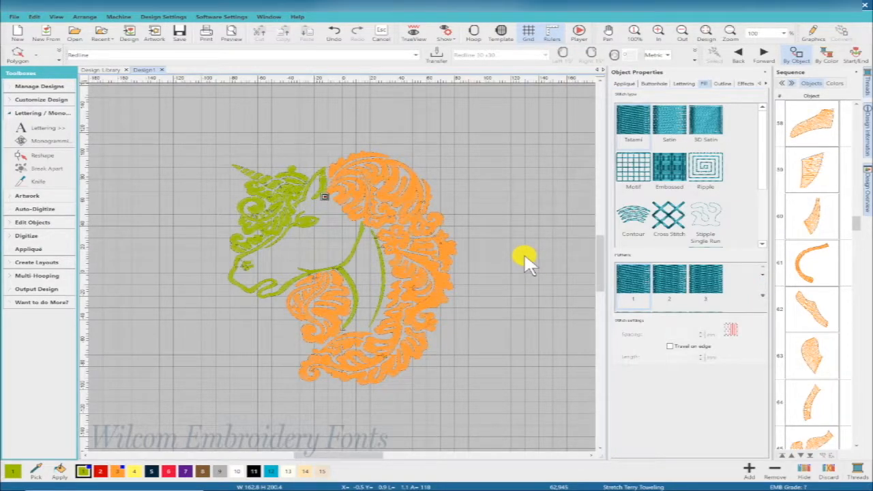
{"action": "key", "text": "t"}
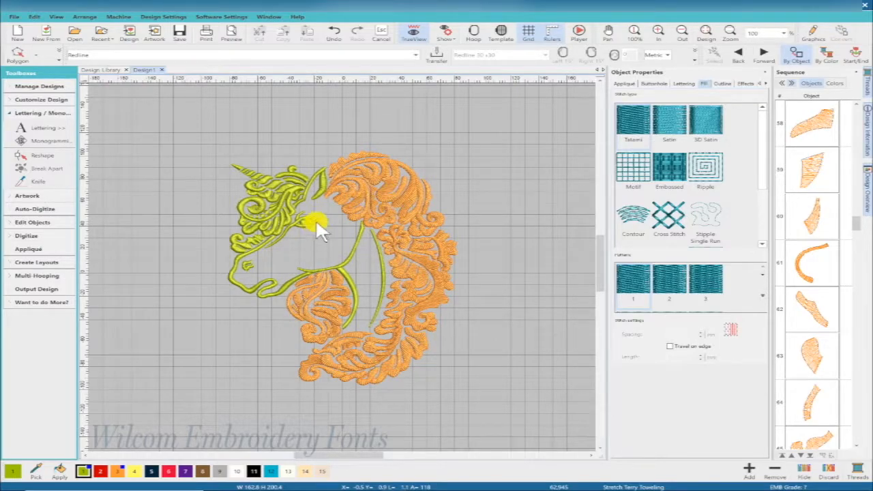
Turn off TrueView and select all the curls and locks of the unicorn's forelock, leaving out the horn and the small dots.
{"action": "key", "text": "b"}
{"action": "left_click_drag", "start_coordinate": [327, 240], "coordinate": [372, 264]}
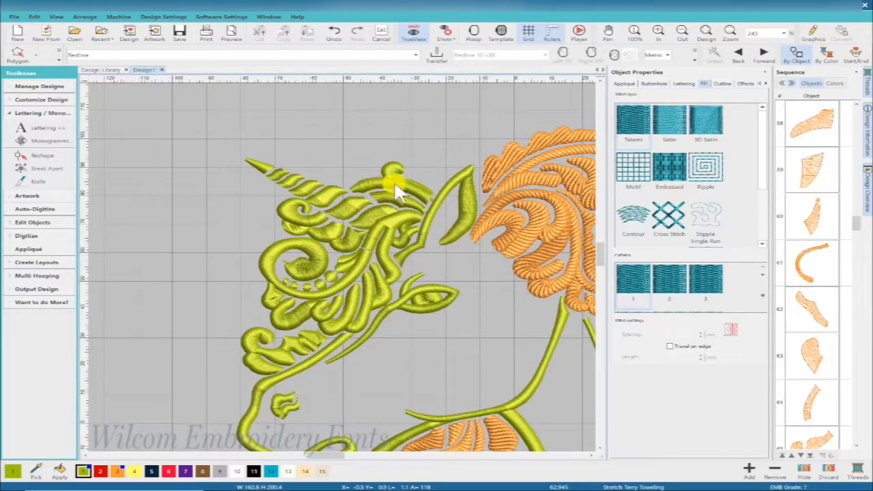
{"action": "key", "text": "t"}
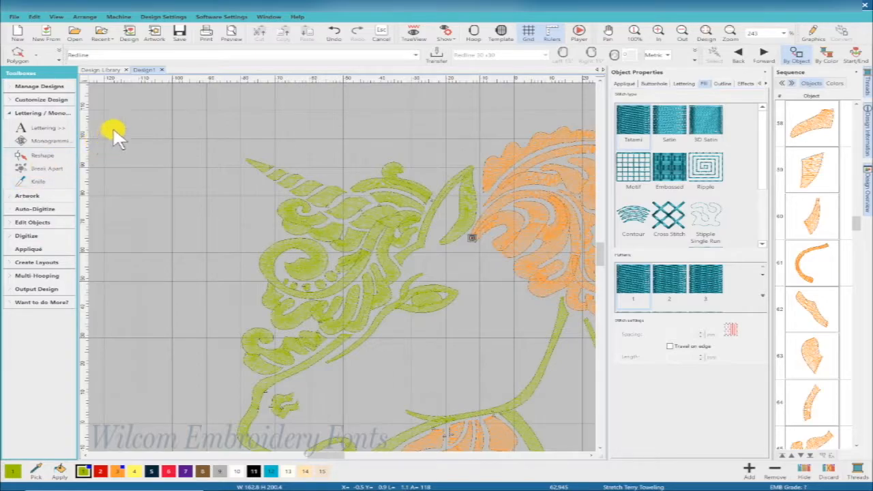
{"action": "left_click", "coordinate": [16, 56]}
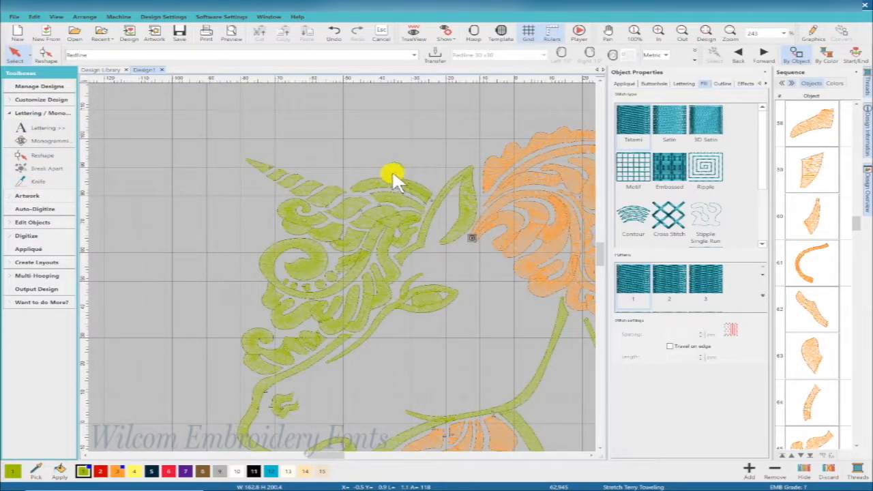
{"action": "left_click", "coordinate": [393, 174]}
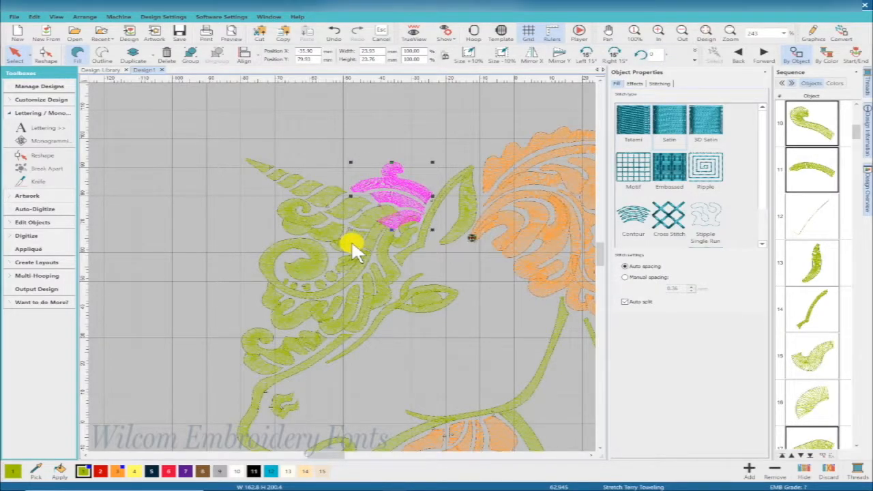
{"action": "left_click", "coordinate": [303, 217], "text": "ctrl"}
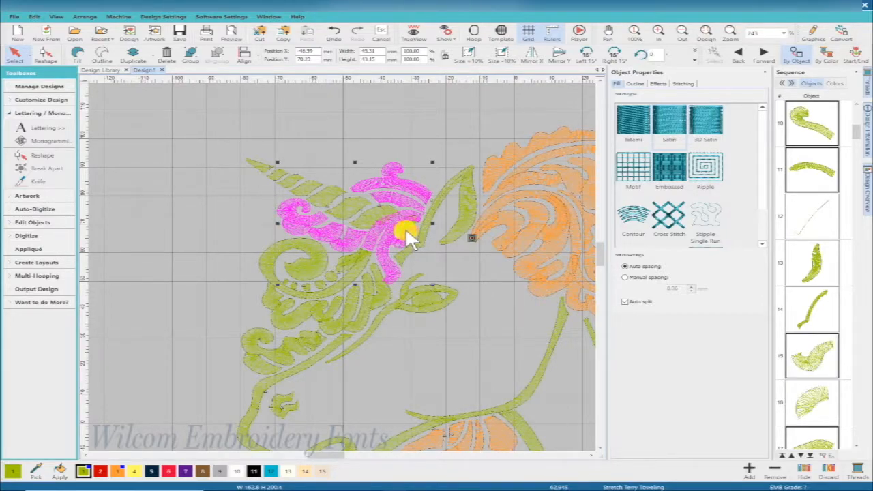
{"action": "left_click", "coordinate": [366, 302], "text": "ctrl"}
{"action": "left_click", "coordinate": [358, 284], "text": "ctrl"}
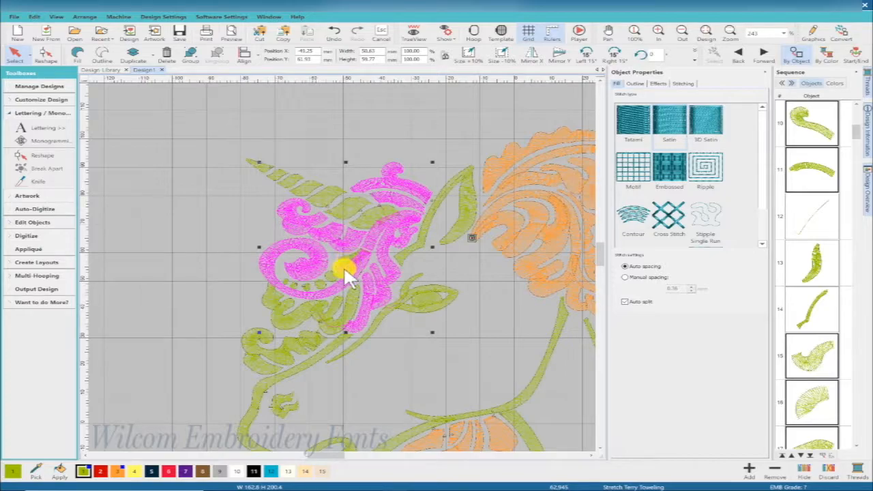
{"action": "left_click", "coordinate": [343, 312], "text": "ctrl"}
{"action": "left_click", "coordinate": [346, 321], "text": "ctrl"}
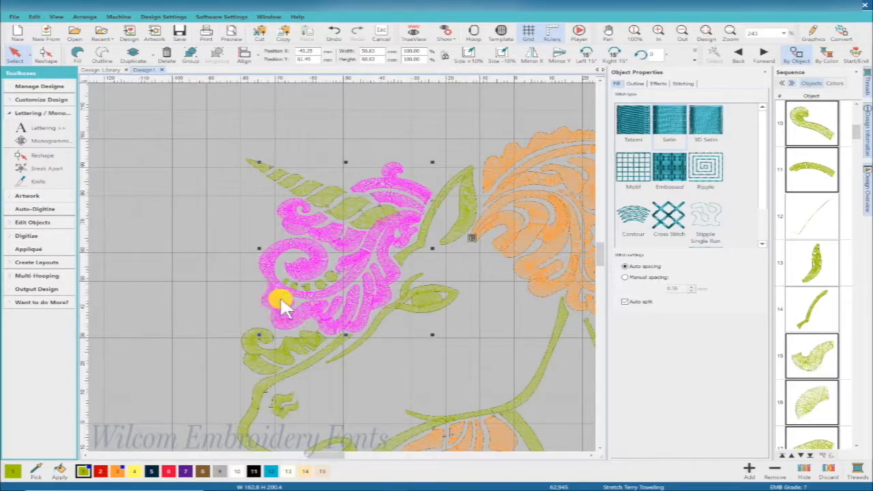
{"action": "left_click", "coordinate": [255, 328], "text": "ctrl"}
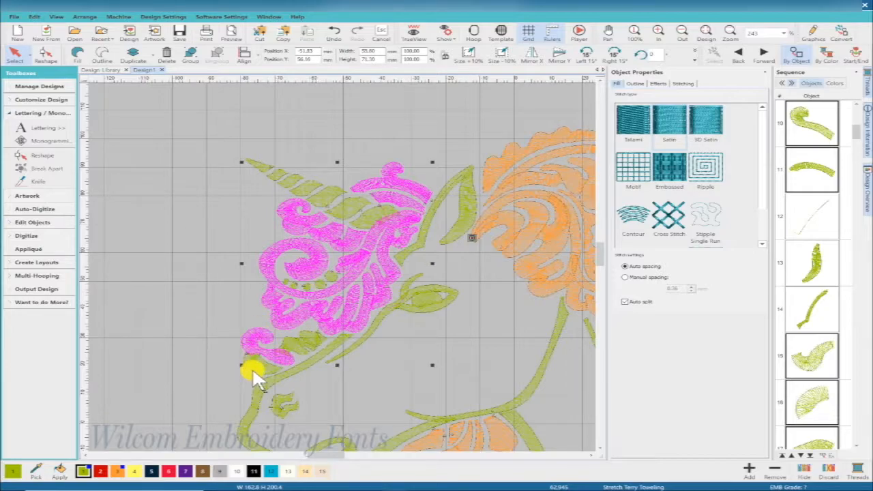
{"action": "left_click", "coordinate": [287, 348], "text": "ctrl"}
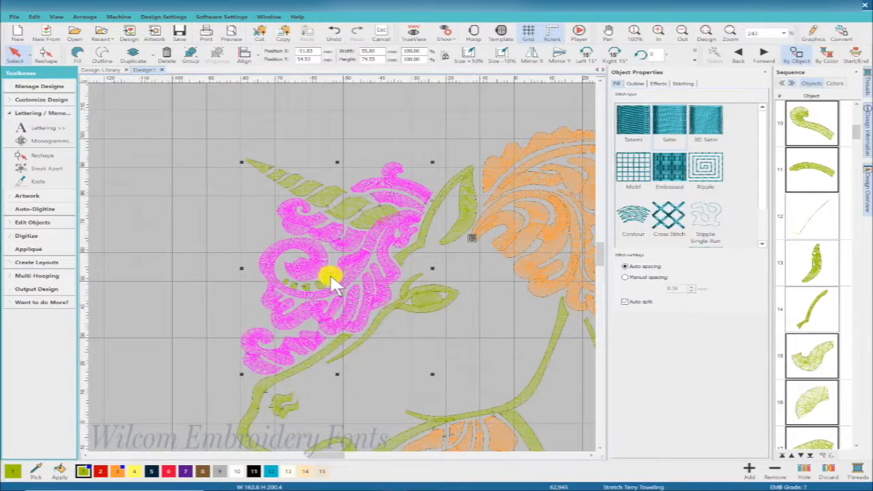
Give the selected forelock pieces a Tatami fill with pattern 15 and recolour them to orange colour 3.
{"action": "left_click", "coordinate": [633, 126]}
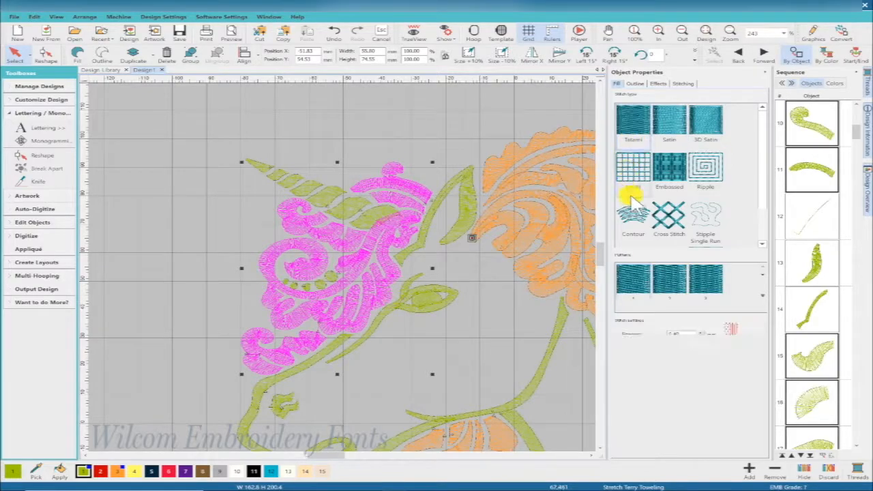
{"action": "left_click", "coordinate": [764, 299]}
{"action": "left_click", "coordinate": [615, 385]}
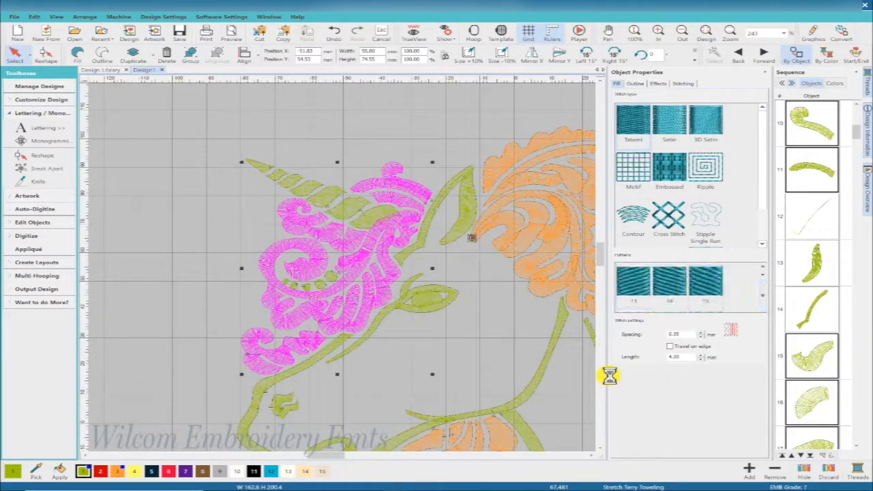
{"action": "left_click", "coordinate": [119, 472]}
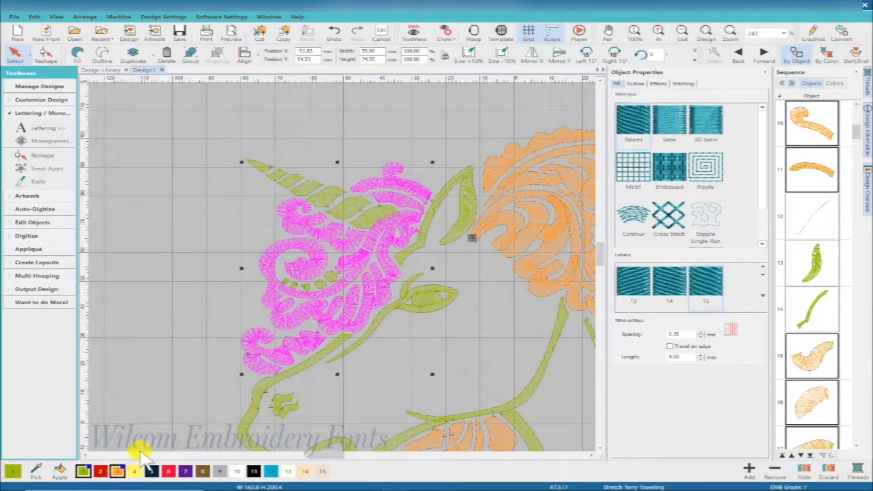
Recolour the row of small dots inside the large forelock curl to orange colour 3, deselect them, and turn on TrueView.
{"action": "left_click", "coordinate": [326, 275]}
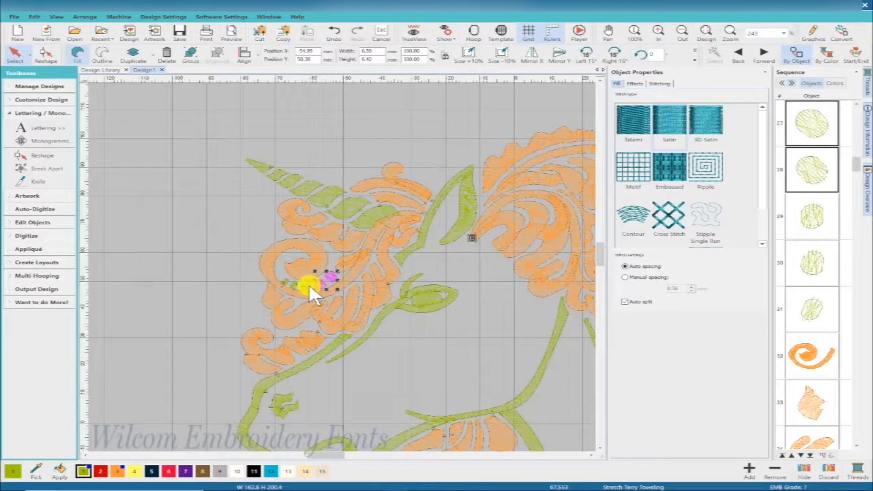
{"action": "left_click", "coordinate": [295, 283], "text": "ctrl"}
{"action": "left_click", "coordinate": [287, 278], "text": "ctrl"}
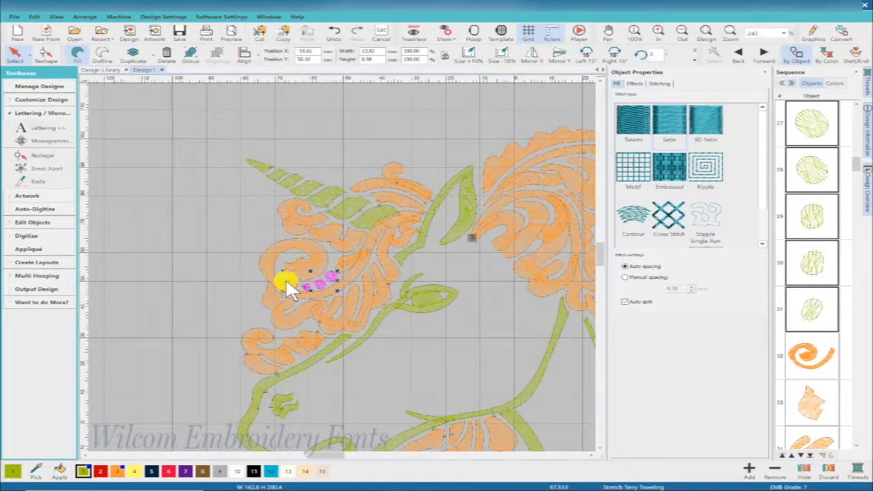
{"action": "left_click", "coordinate": [119, 471]}
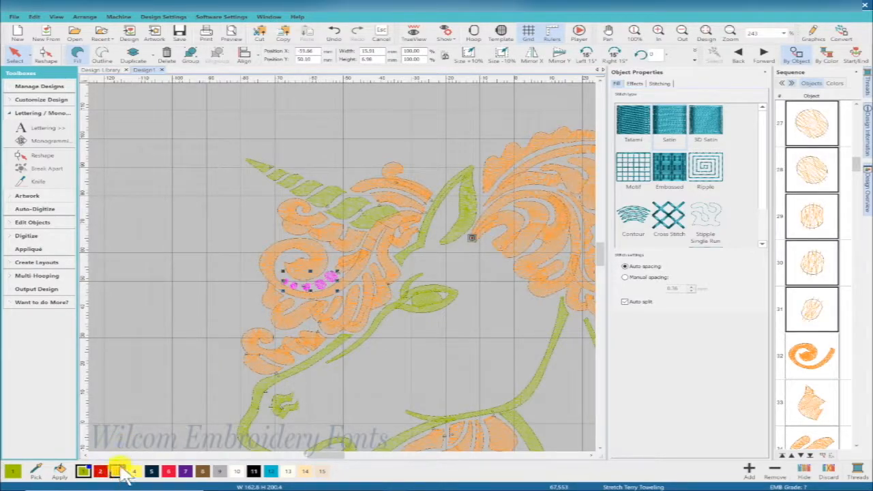
{"action": "left_click", "coordinate": [184, 318]}
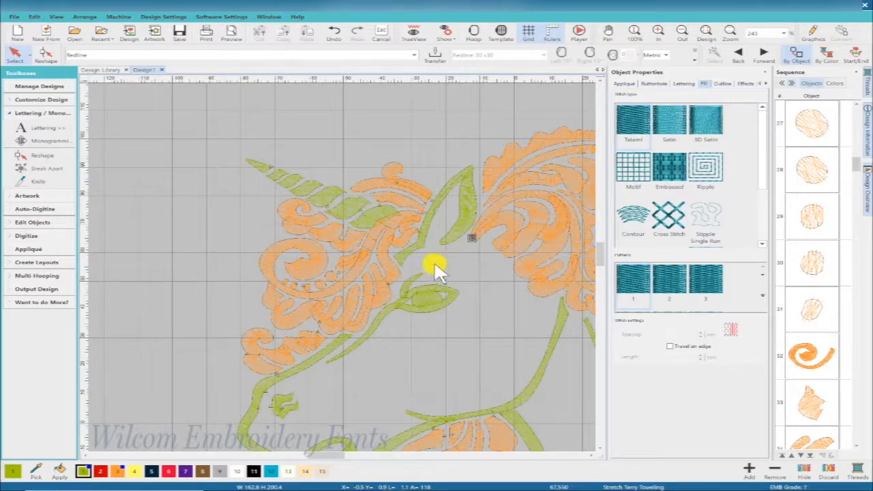
{"action": "key", "text": "t"}
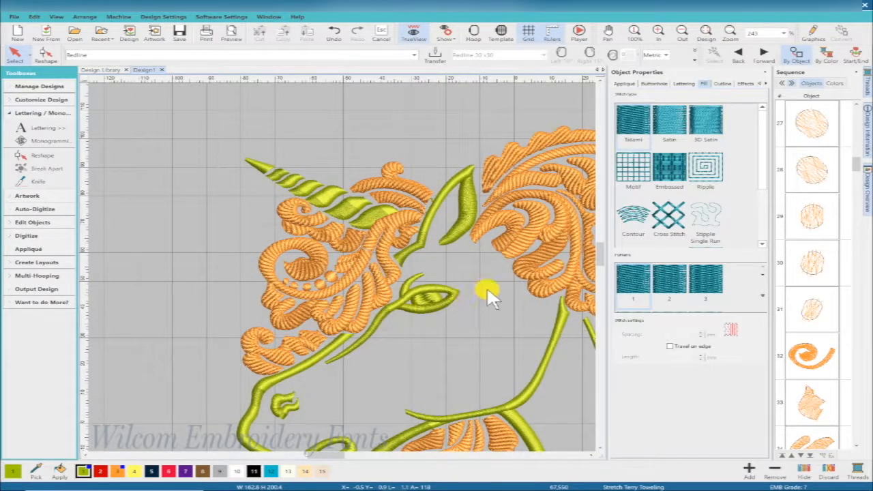
Change the unicorn's inner eye shape to a Tatami fill, deselect it, and show the whole design.
{"action": "left_click", "coordinate": [441, 307]}
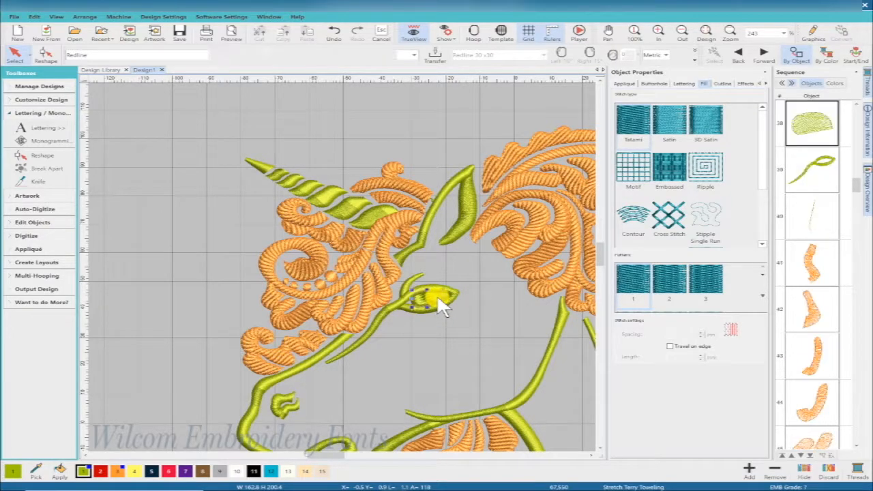
{"action": "left_click", "coordinate": [631, 123]}
{"action": "left_click", "coordinate": [199, 152]}
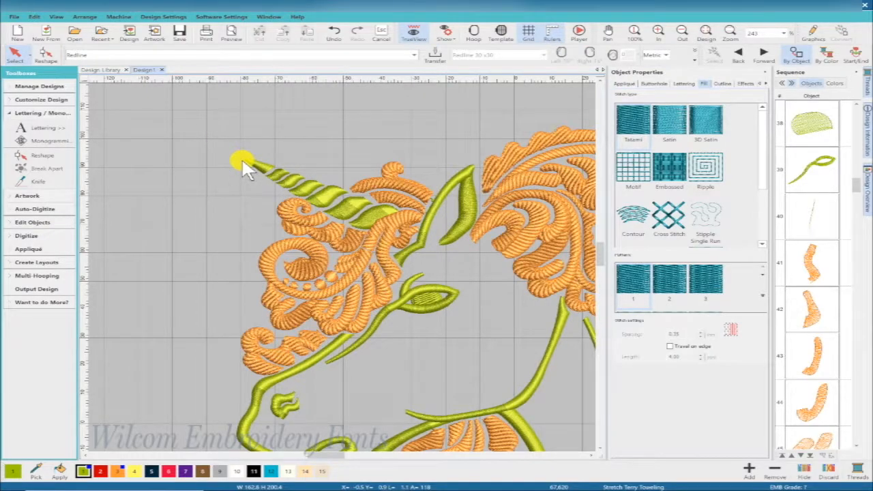
{"action": "key", "text": "0"}
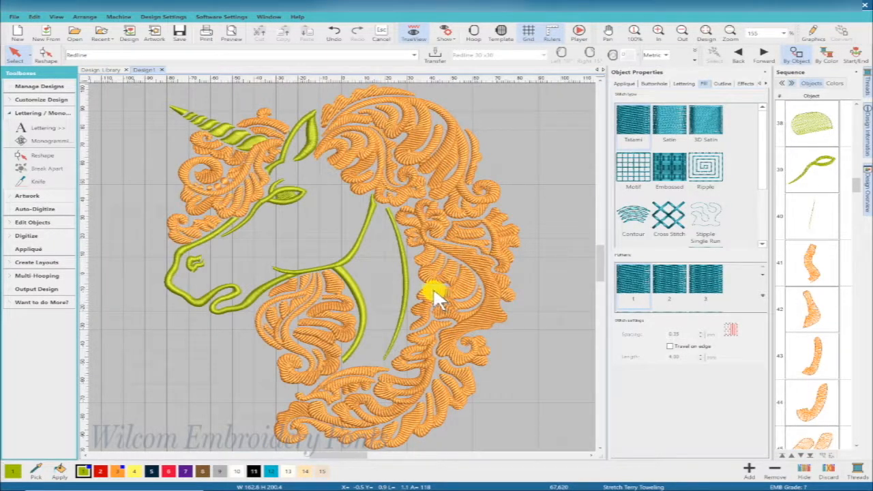